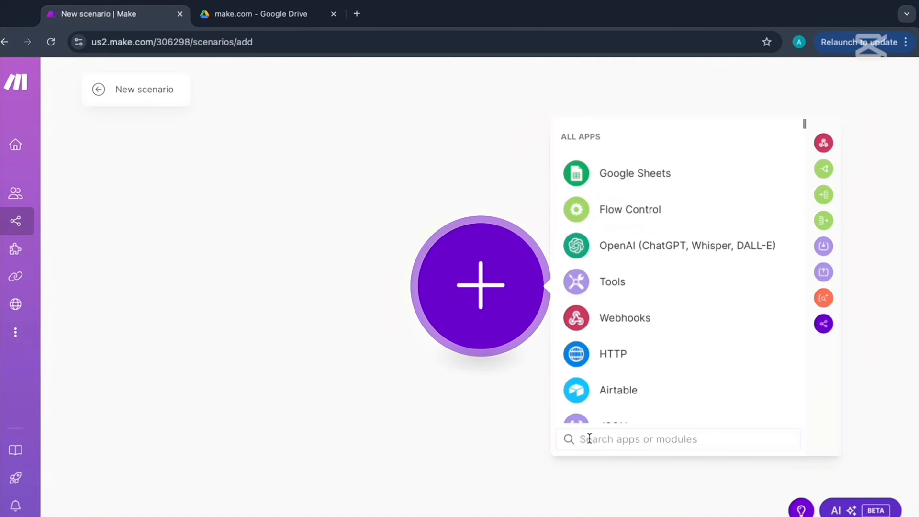
Step: Add a Weather module for getting the current weather, with the city set to "new york, america"
text(weather)
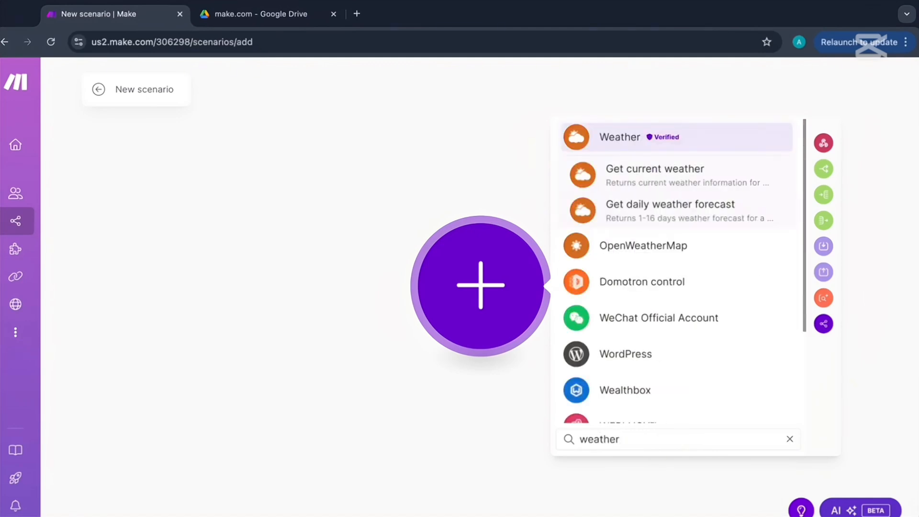
click(665, 172)
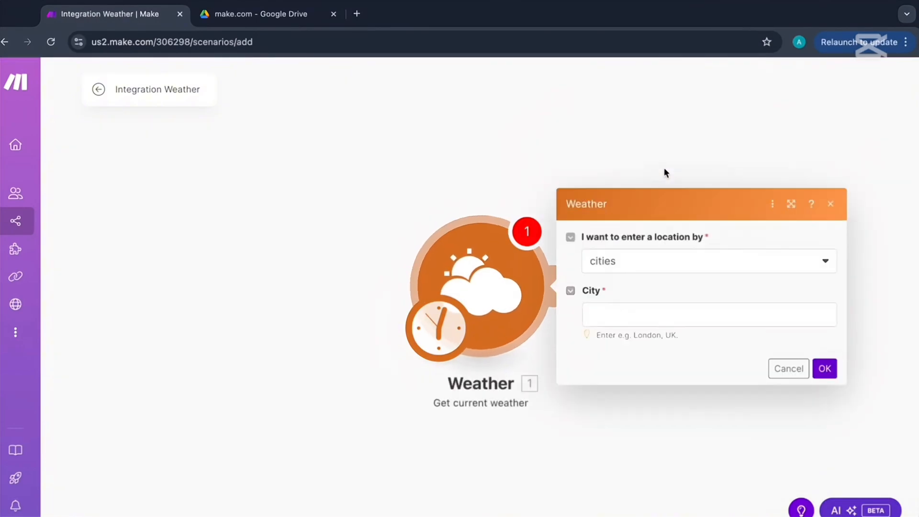
click(668, 320)
text(new york, america)
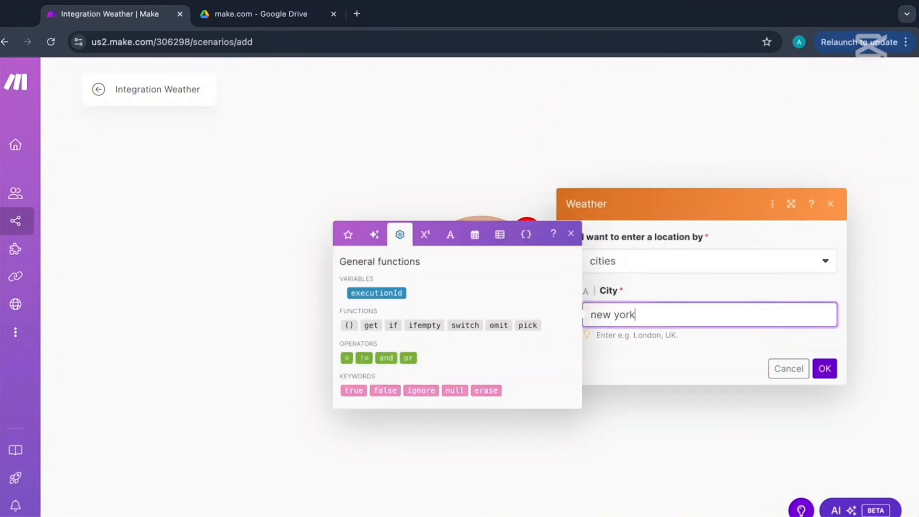
click(820, 369)
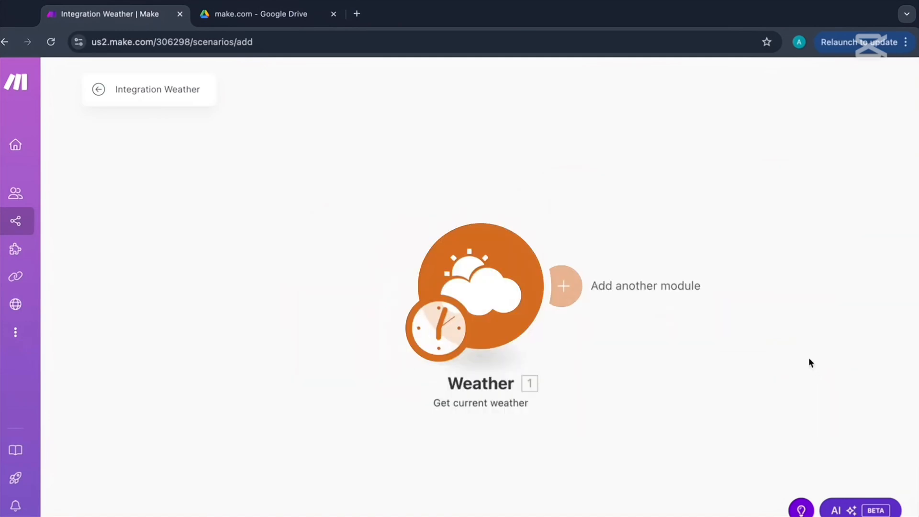
Step: Run only the Weather module and expand the Wind collection in its output to examine the returned data
right_click(477, 304)
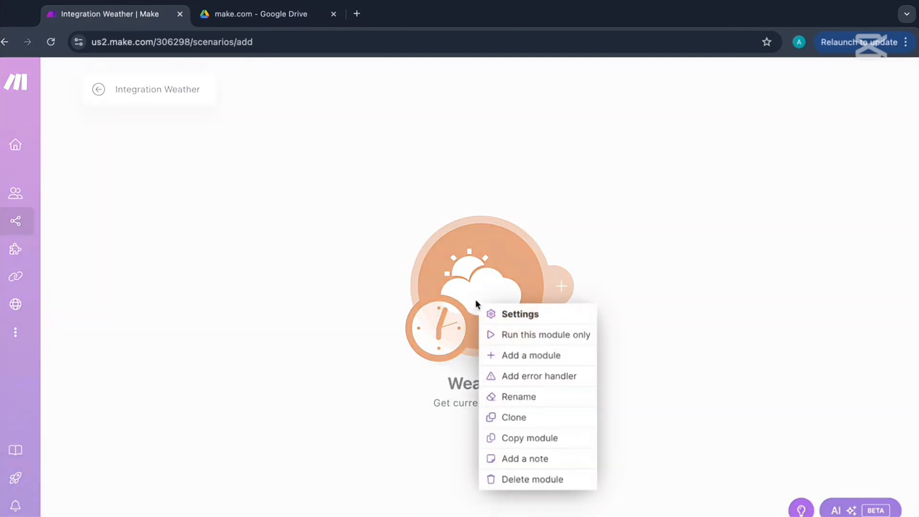
click(518, 338)
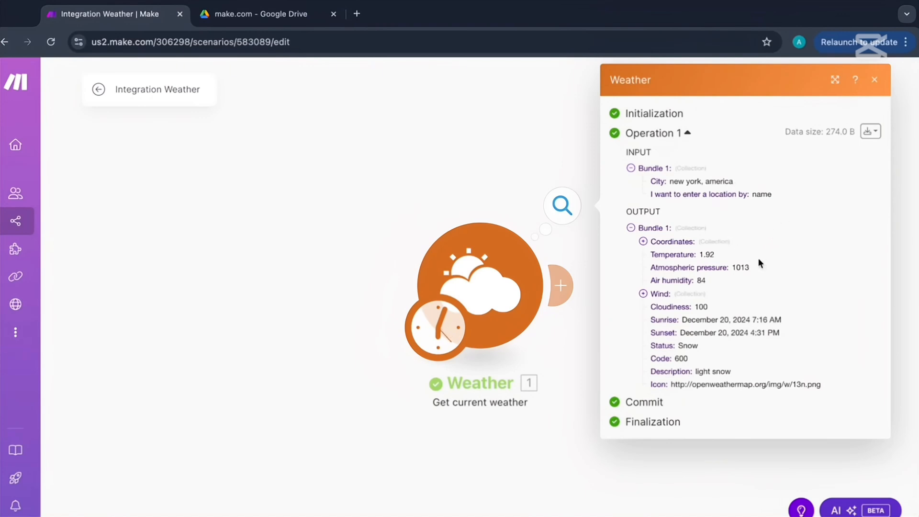
click(644, 294)
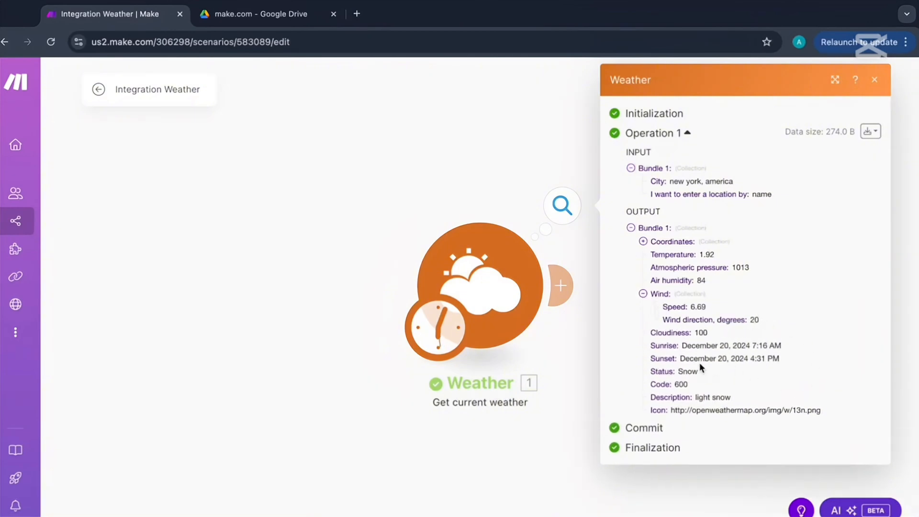
mouse_move(700, 364)
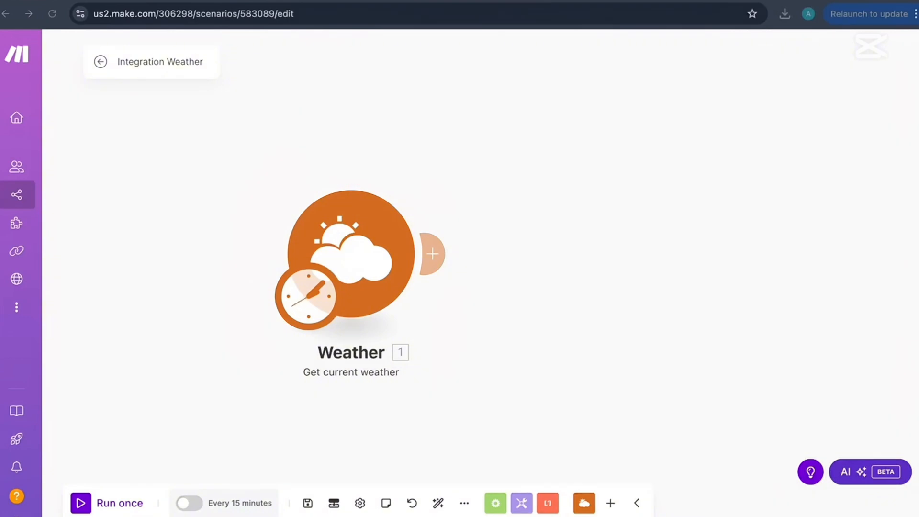
Step: Add a Google Sheets "Add a Row" module after the Weather module
click(434, 255)
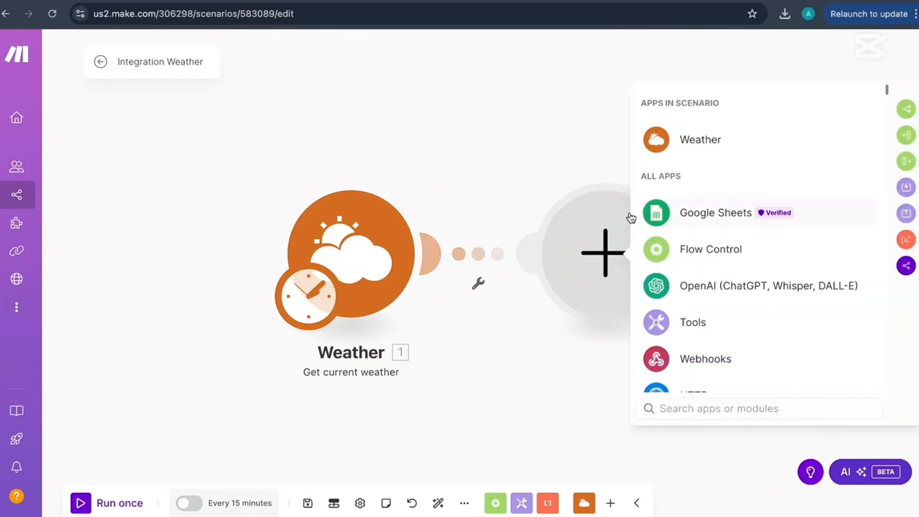
click(694, 219)
click(692, 217)
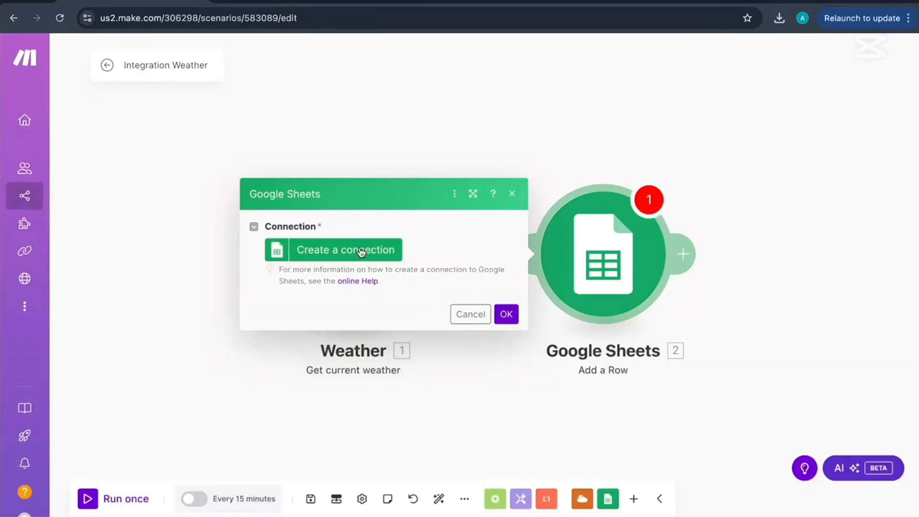
Step: Create a Google connection for the Google Sheets module and allow Make to access the Google account
click(361, 253)
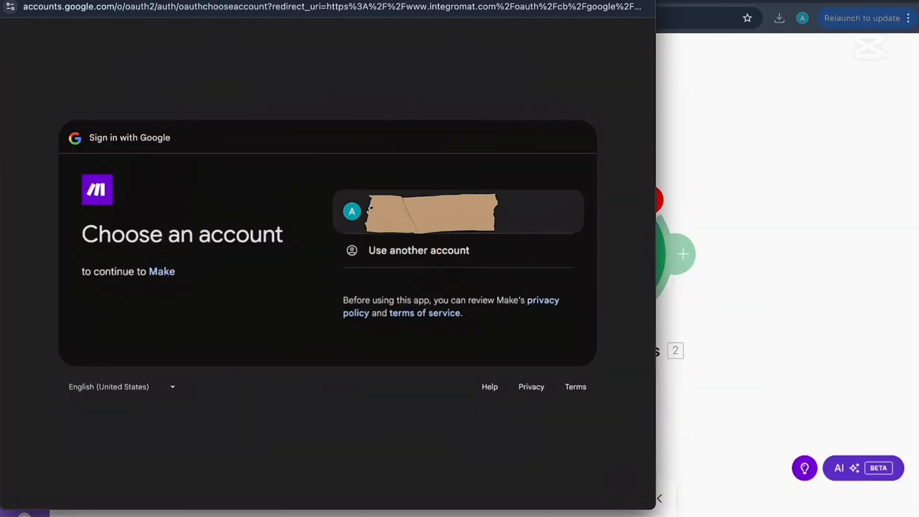
click(429, 210)
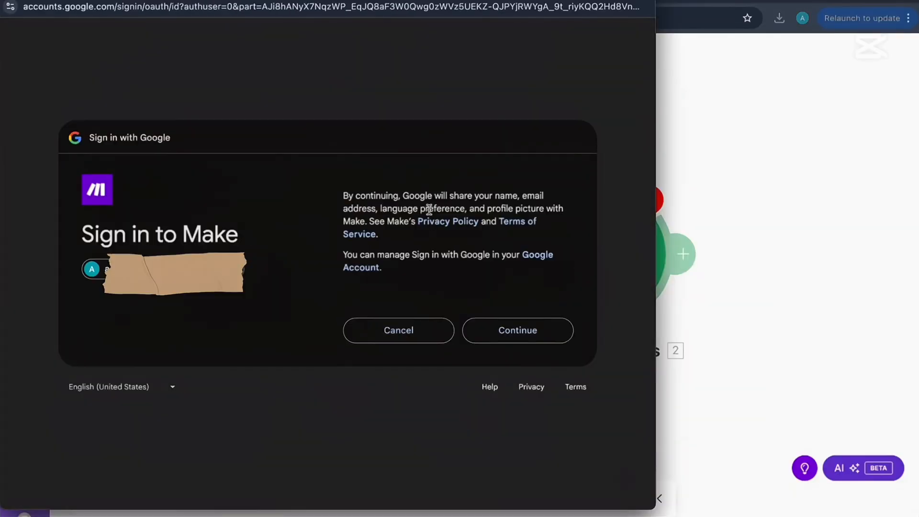
click(523, 330)
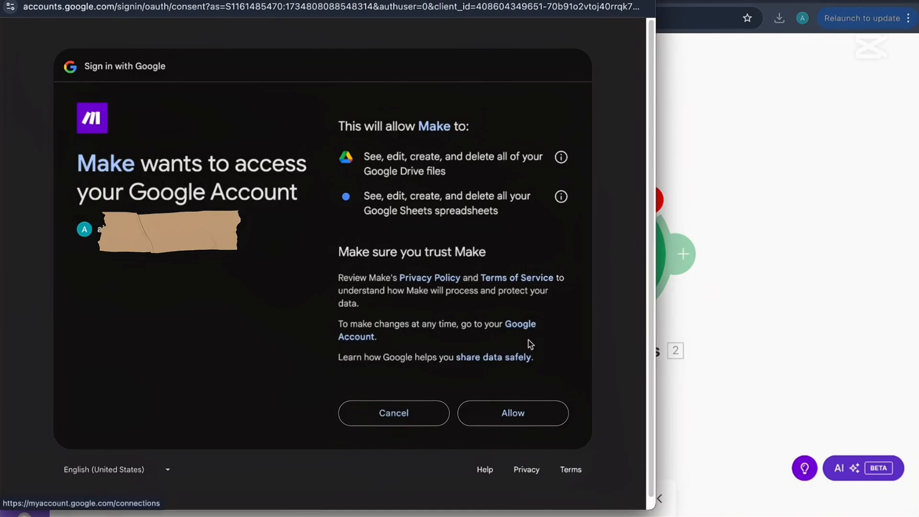
click(531, 413)
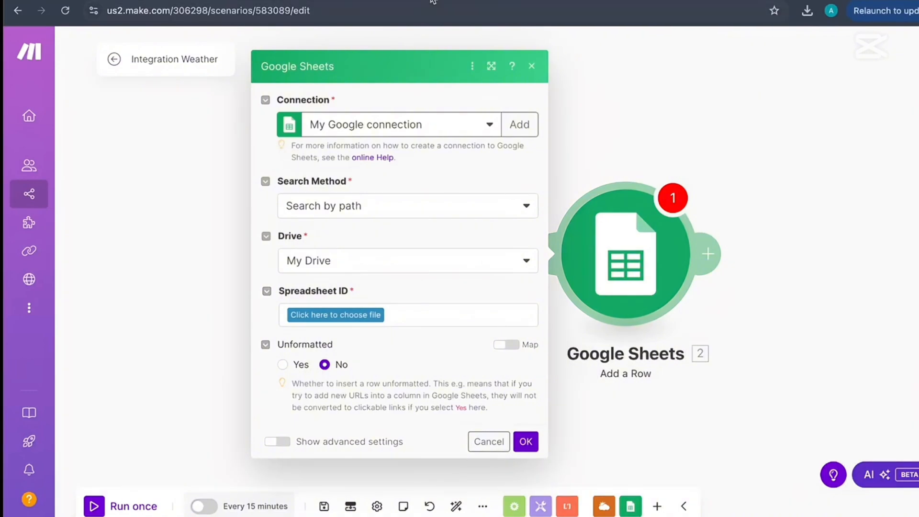
Step: Switch to the untitled Google Sheets spreadsheet and rename it "weather"
click(97, 193)
click(119, 41)
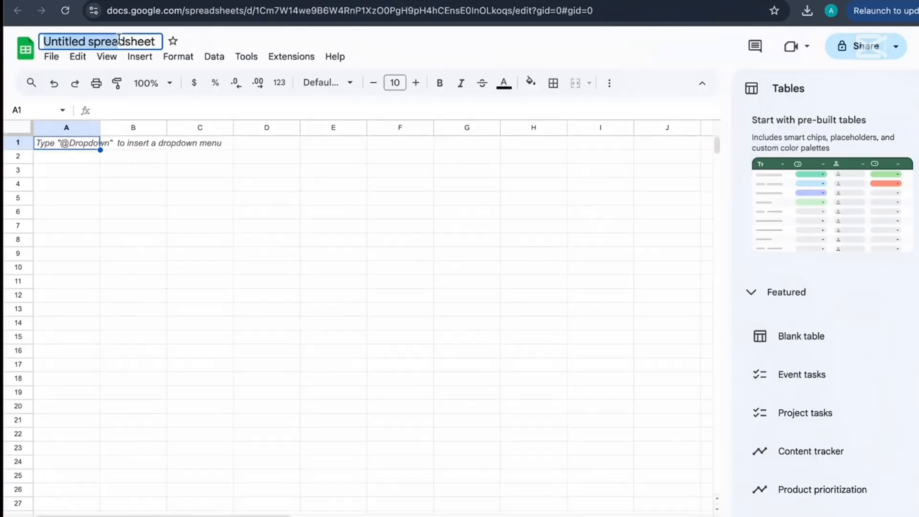
text(weather)
key(Return)
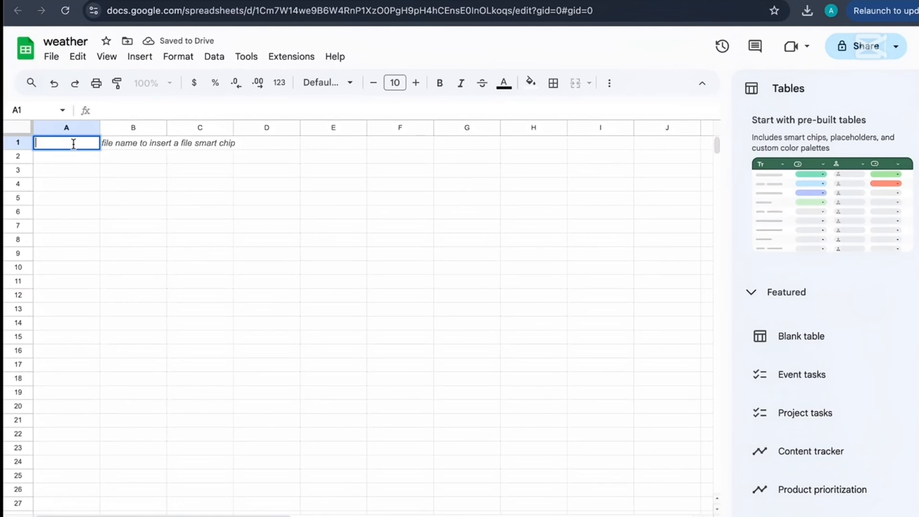
Step: Enter the column headers "Tempature", "Wild Speed" and "Status" in cells A1 to C1
text(Tea)
key(BackSpace)
text(mpature)
key(Tab)
text(Wild Speed)
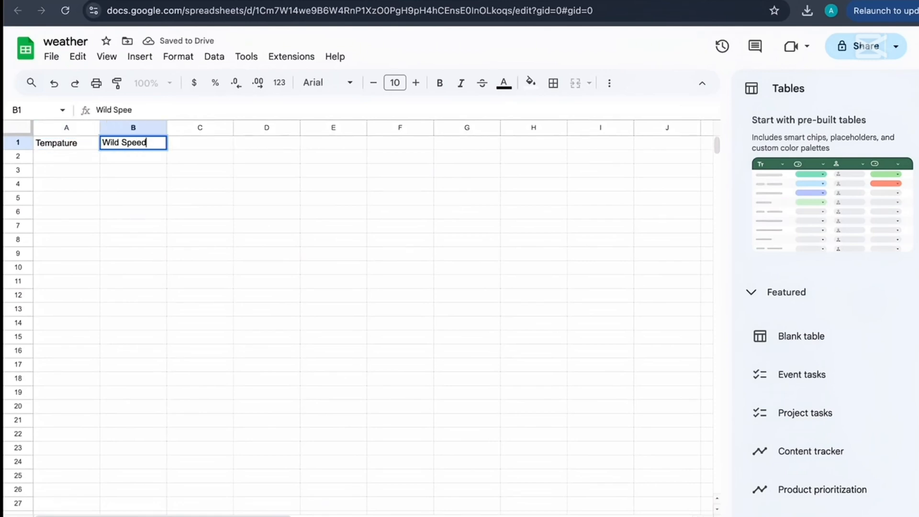
key(Tab)
text(Status)
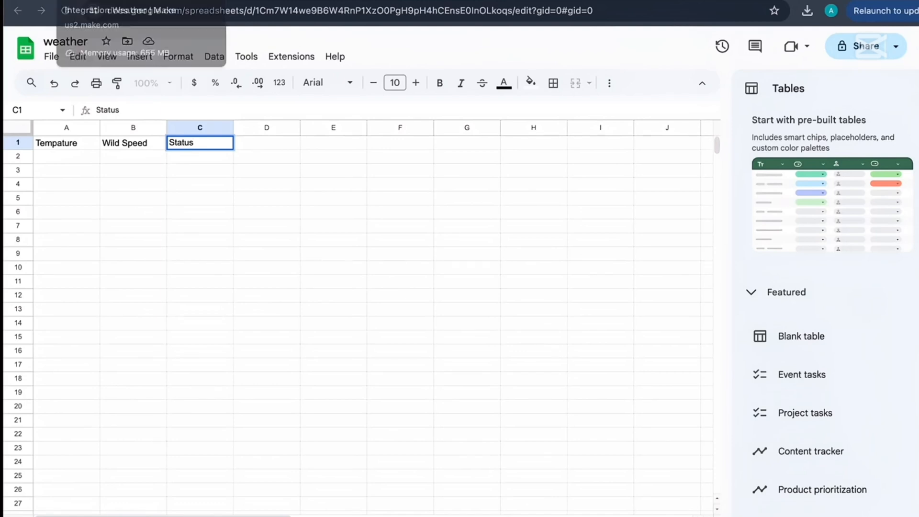
Step: Back in Make, point the Google Sheets module to the "weather" spreadsheet in My Drive and its "New York Weather" sheet
click(76, 1)
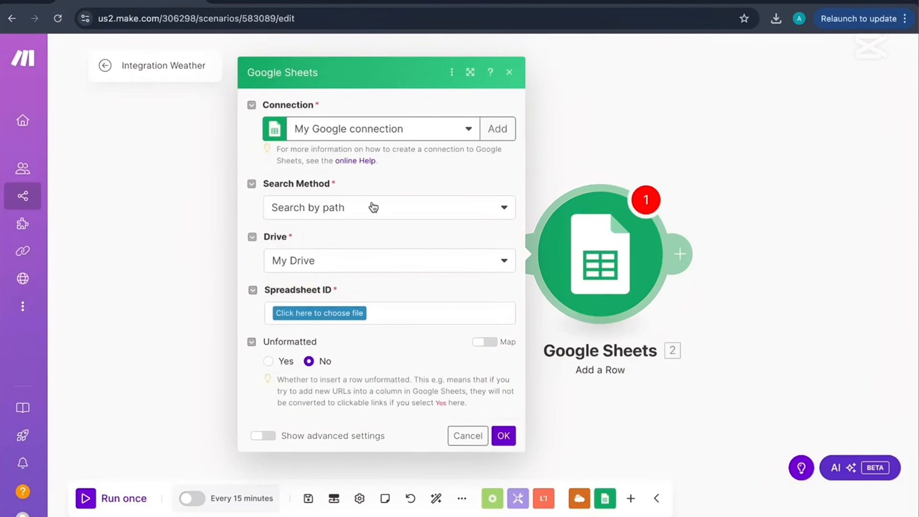
click(388, 265)
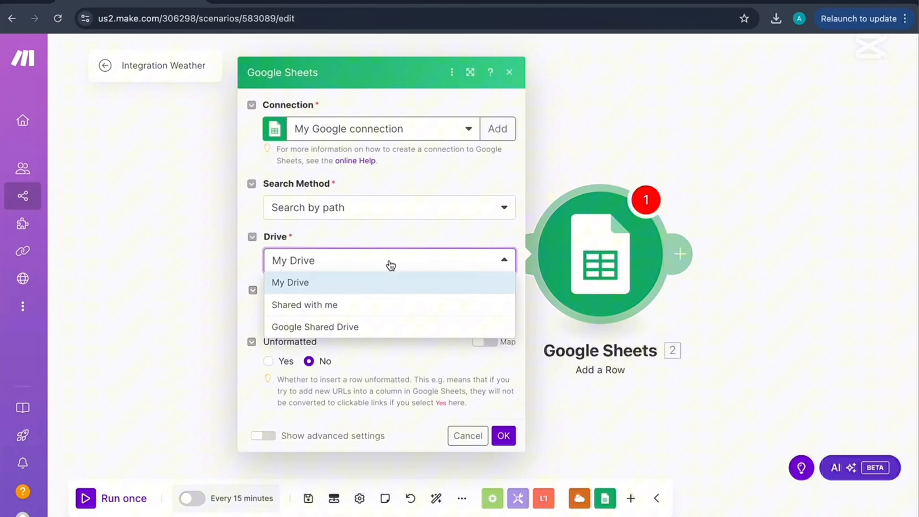
click(308, 284)
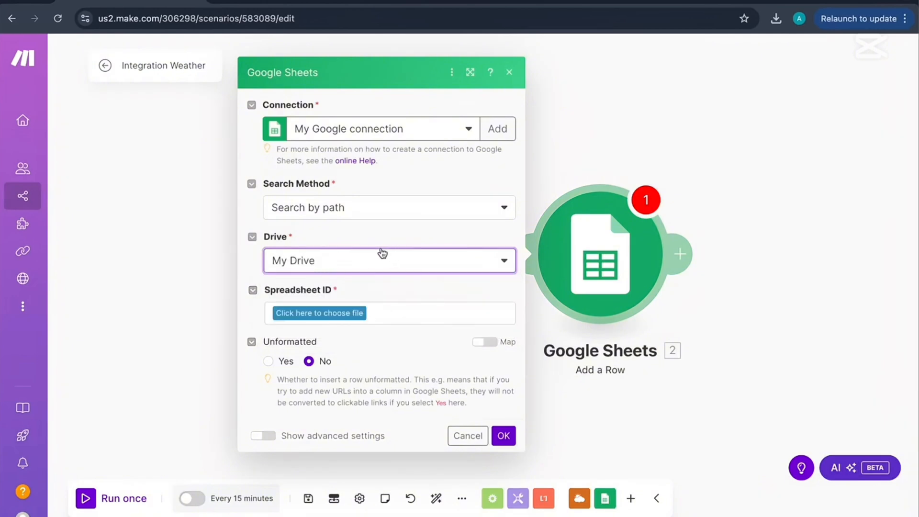
click(326, 313)
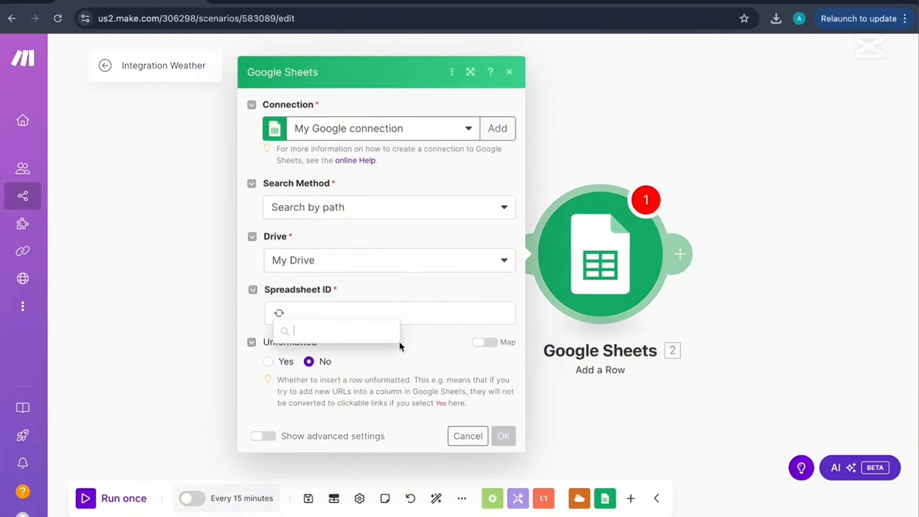
click(311, 419)
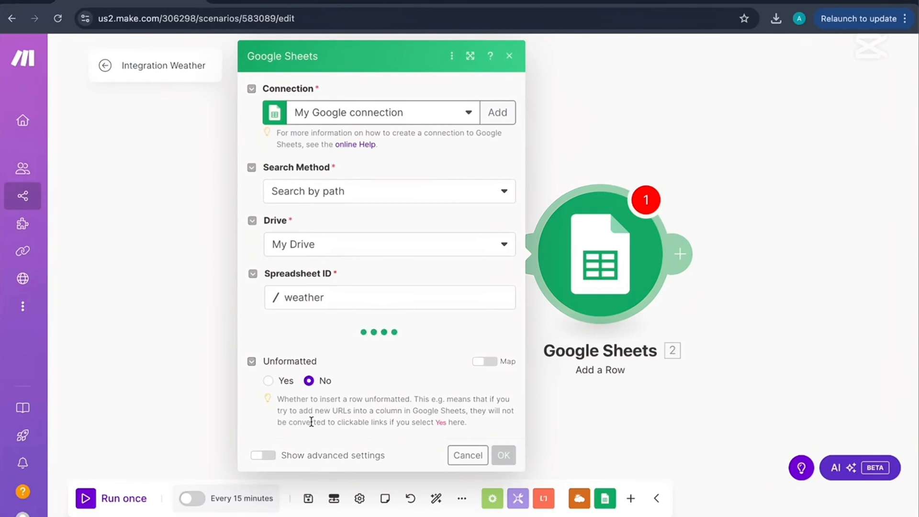
click(504, 352)
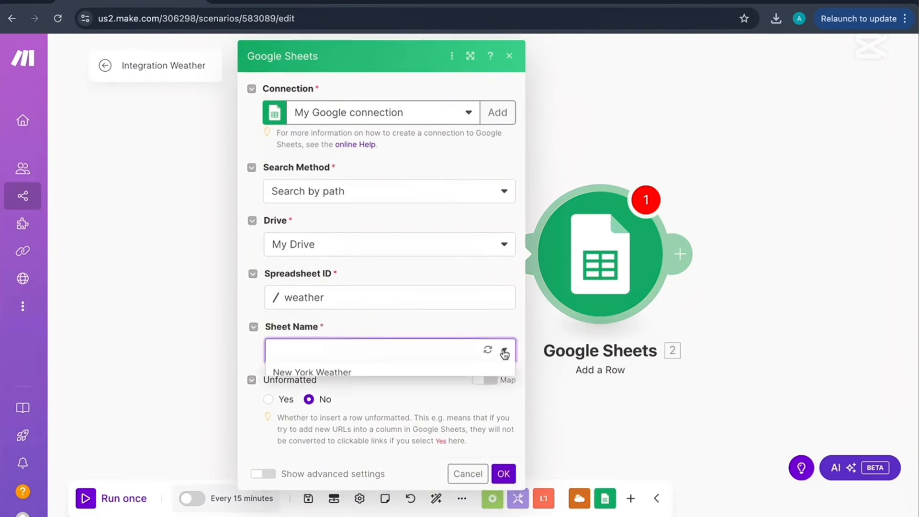
click(317, 373)
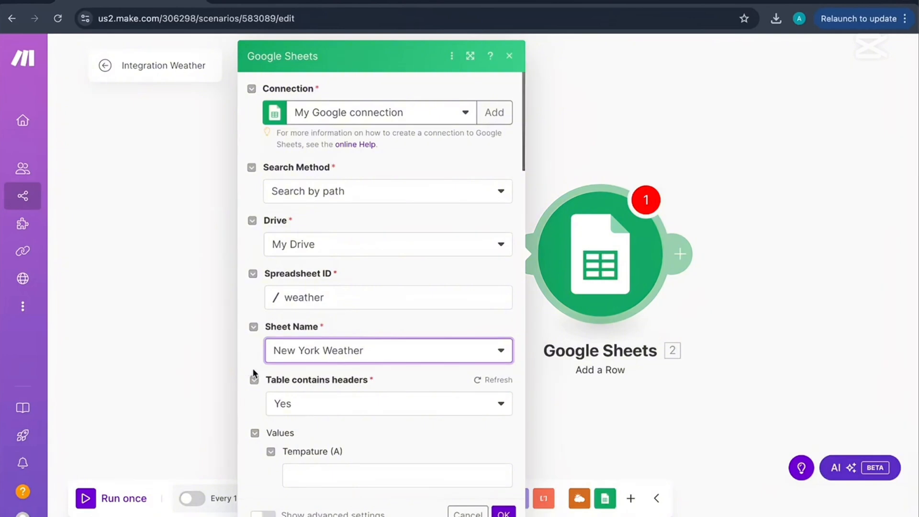
Step: Map the Weather module's Temperature, Wind Speed and Status to columns A, B and C, and save the Google Sheets module
scroll(335, 397, down, 1)
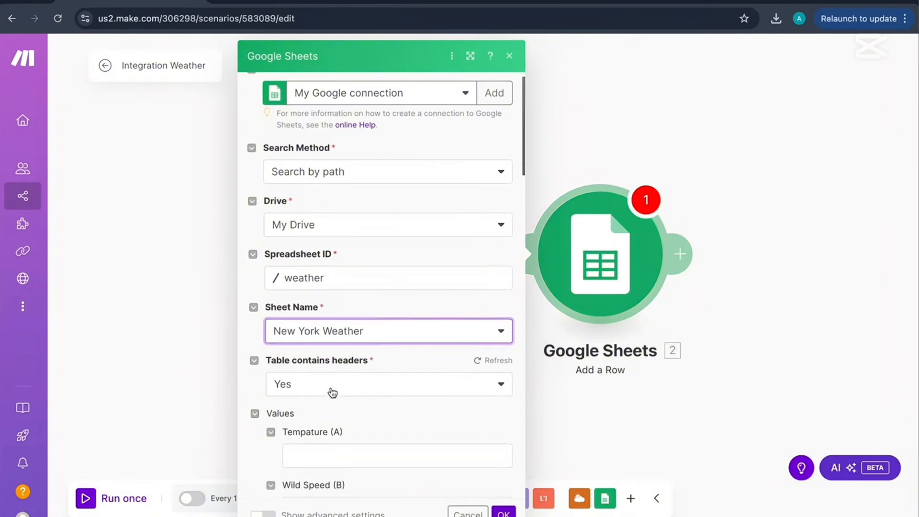
scroll(333, 393, down, 5)
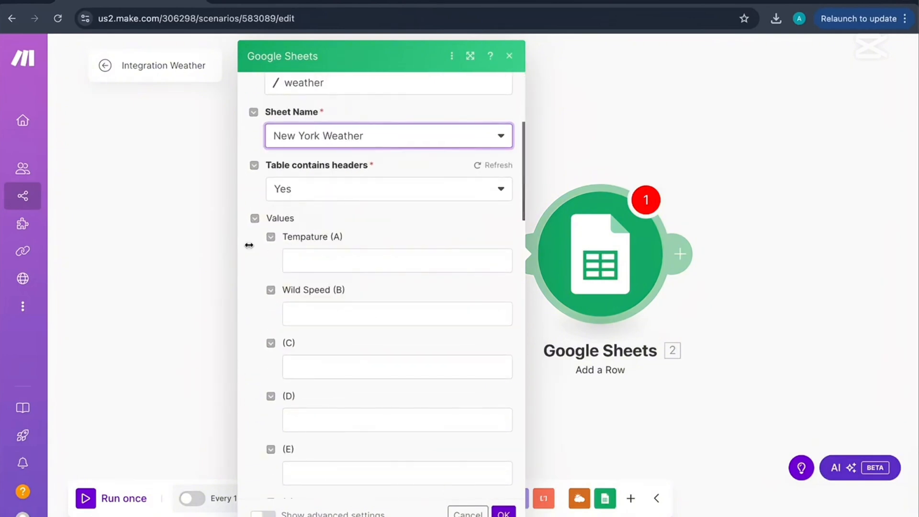
click(334, 259)
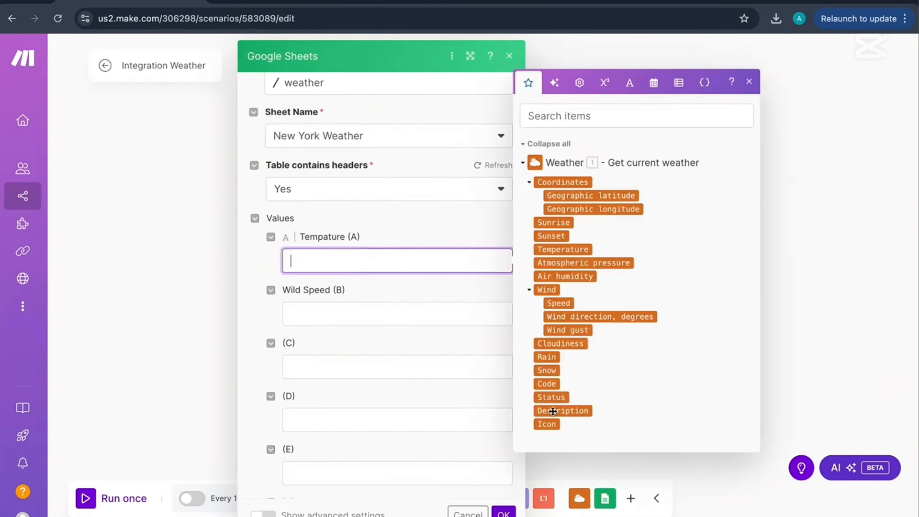
click(558, 249)
click(356, 311)
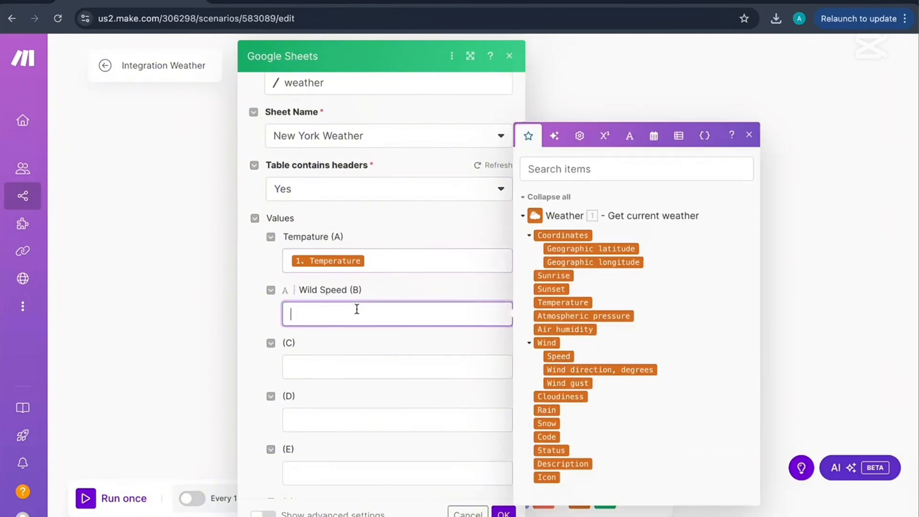
click(558, 356)
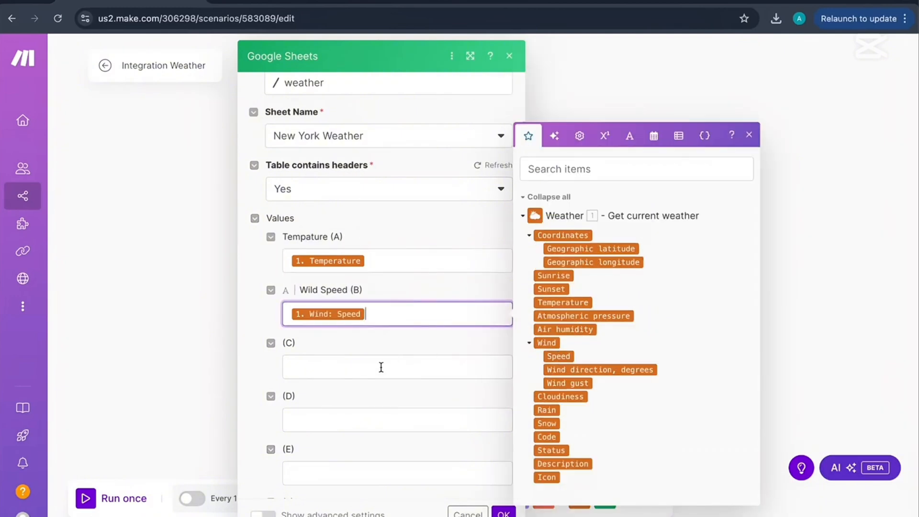
click(381, 367)
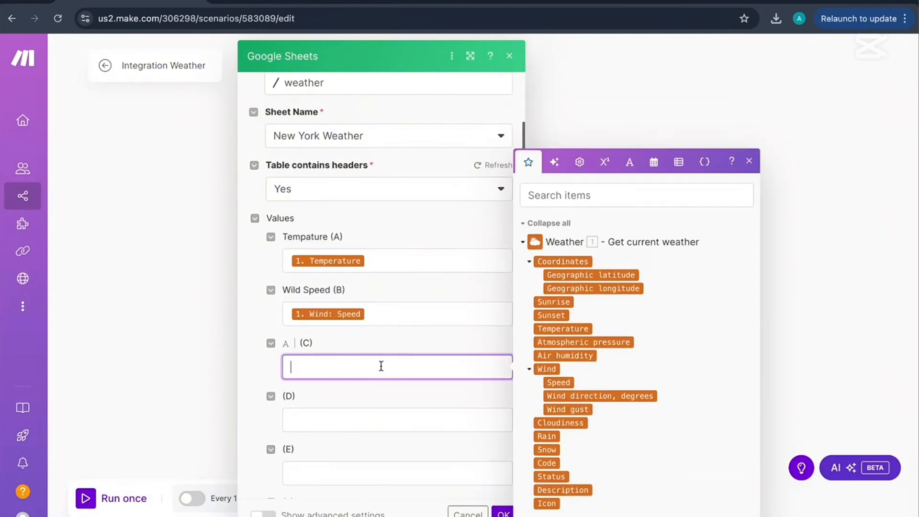
click(554, 476)
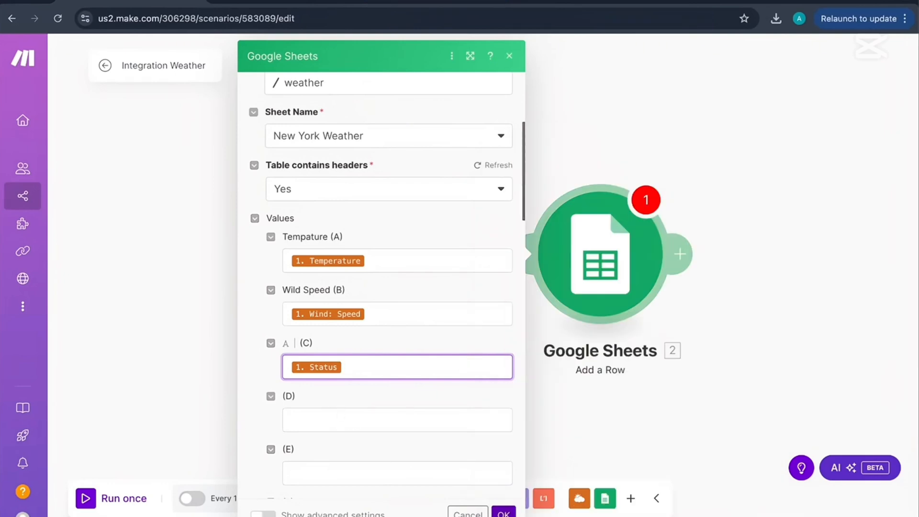
click(503, 514)
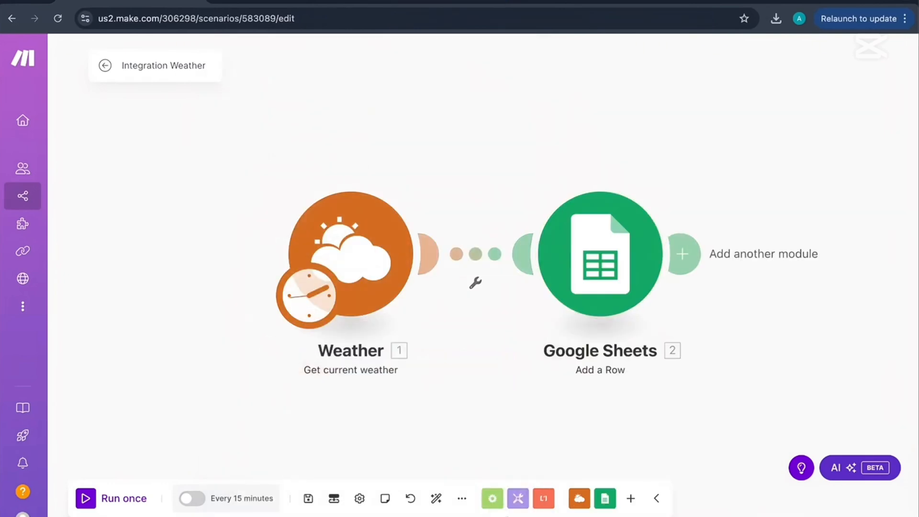
Step: Run the whole scenario once and check the added row in the "weather" spreadsheet in Google Sheets
click(133, 499)
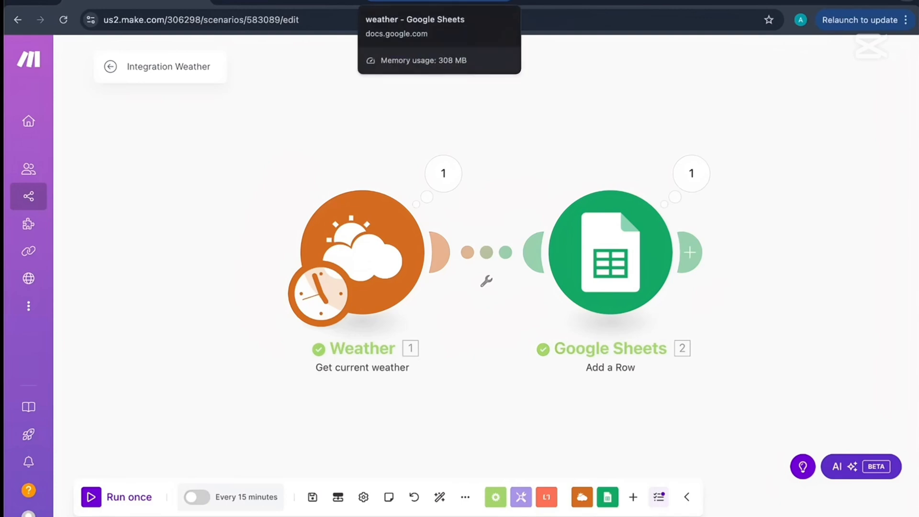
click(438, 2)
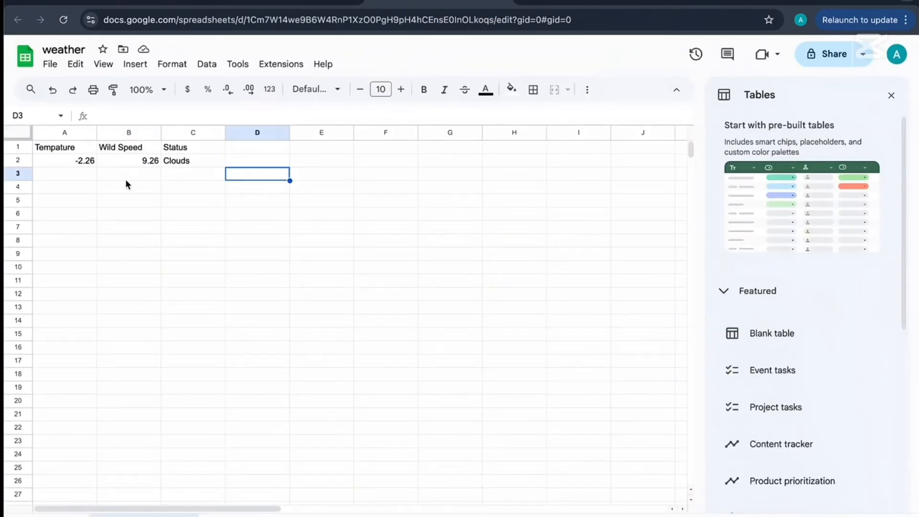
Step: Copy New York City's temperature -7° and wind speed 14 from weather.com into cells A3 and B3 of the "weather" spreadsheet
key(Home)
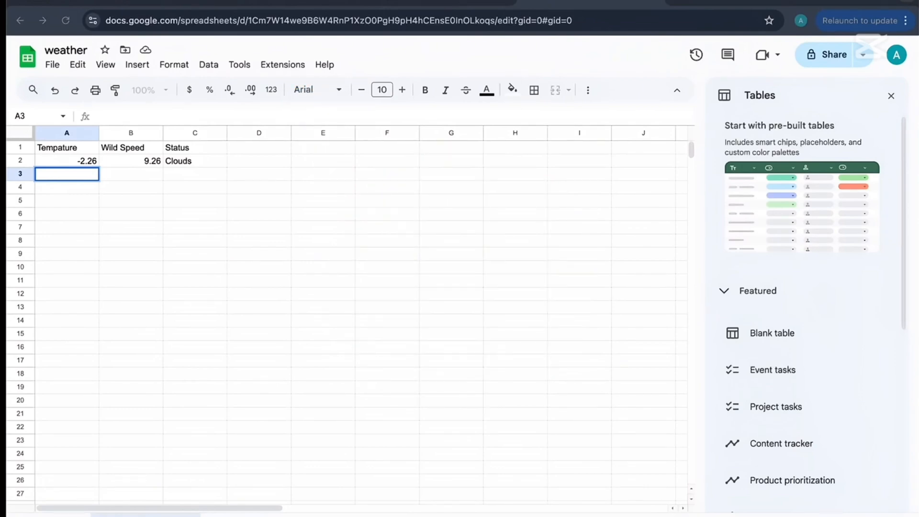
click(424, 2)
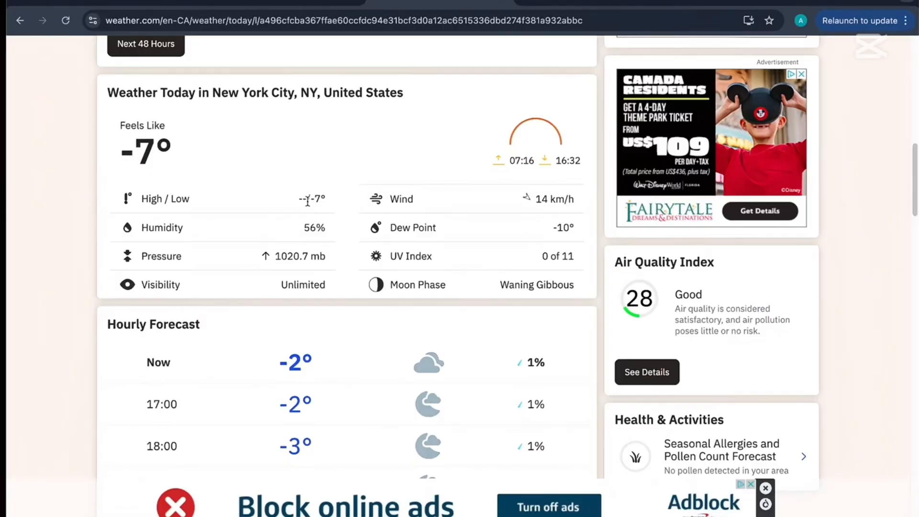
double_click(317, 199)
double_click(146, 150)
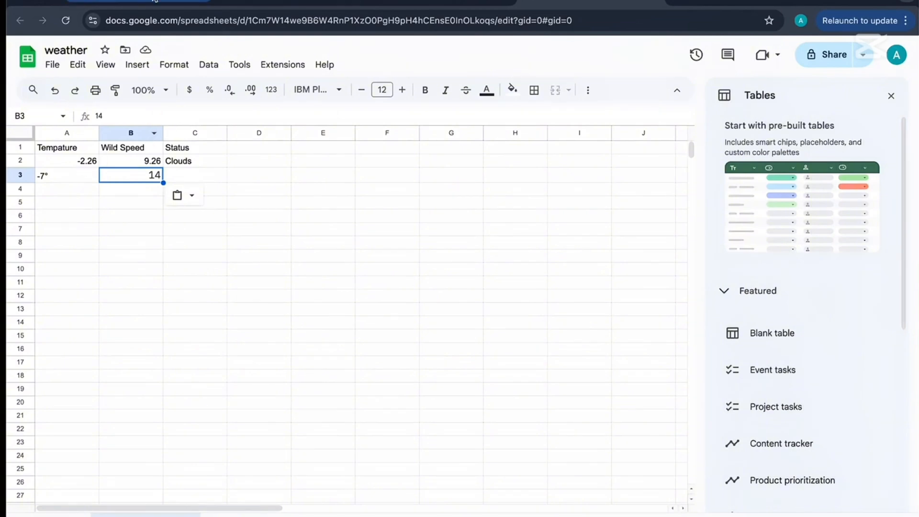
Step: Return to the Make scenario, turn on its scheduling and open the run frequency options
click(155, 1)
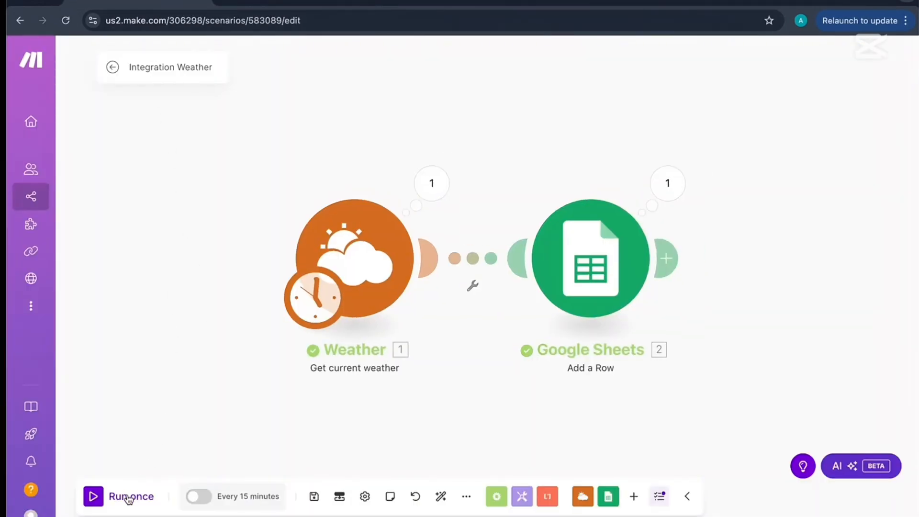
click(215, 497)
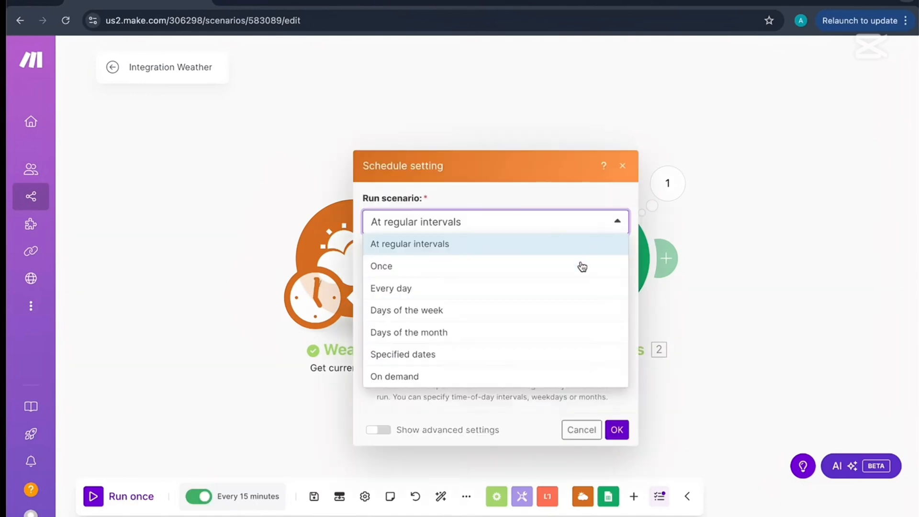